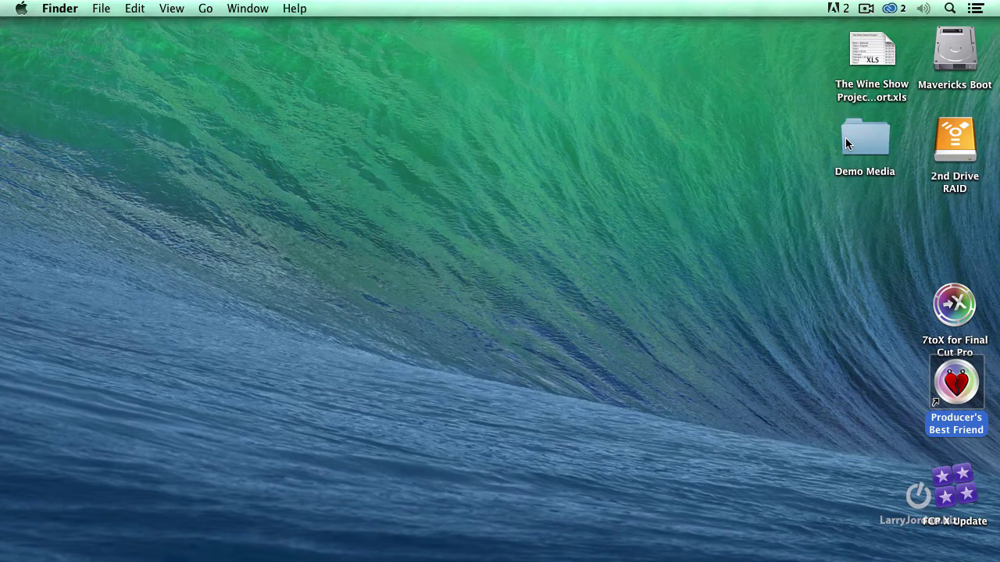
- Open the Demo Media folder and select the Producer's Best Friend application icon
double_click(845, 137)
left_click_drag(508, 27, 479, 23)
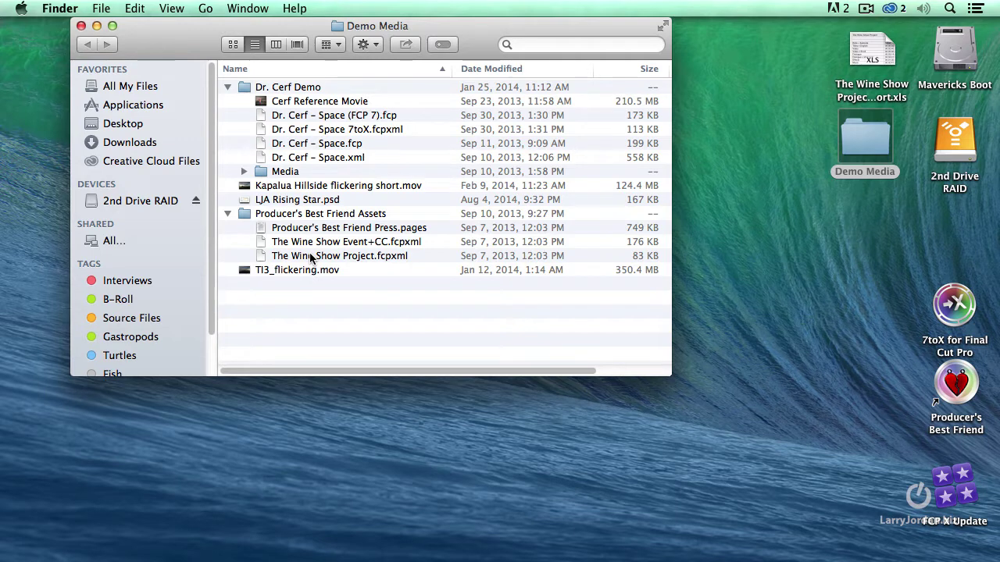
left_click(959, 391)
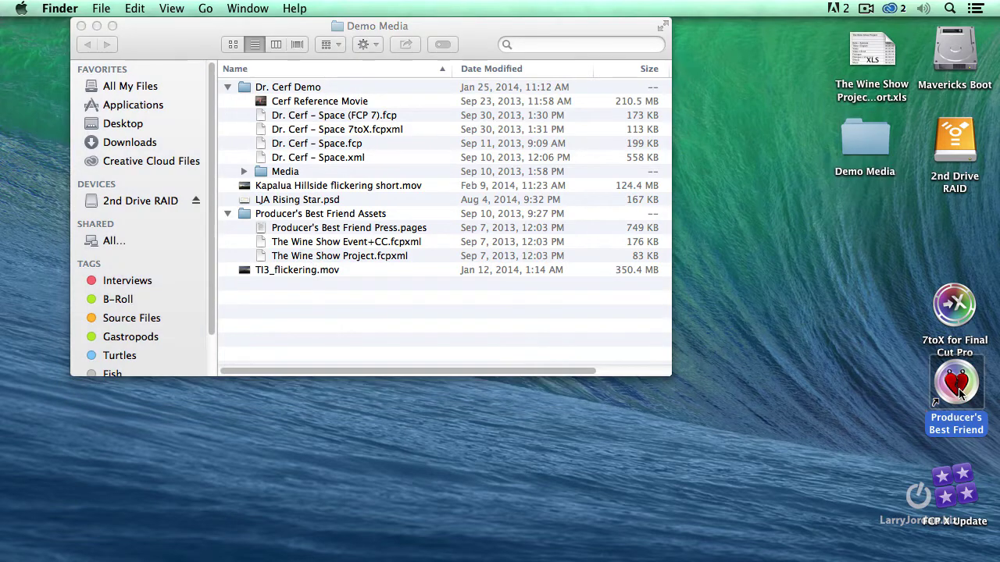
- Launch Producer's Best Friend and load The Wine Show Project.fcpxml to list its roles
double_click(959, 390)
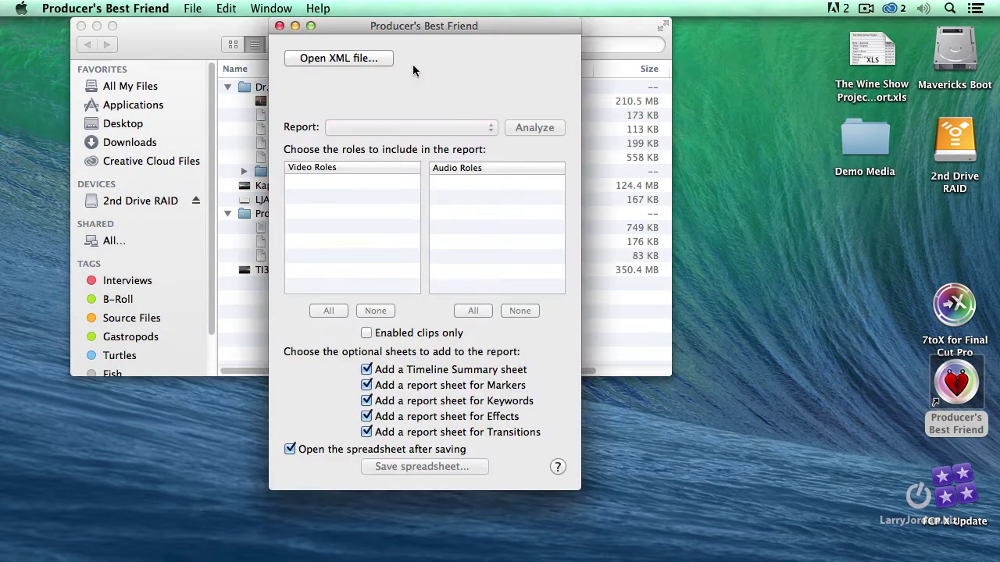
left_click_drag(398, 25, 643, 43)
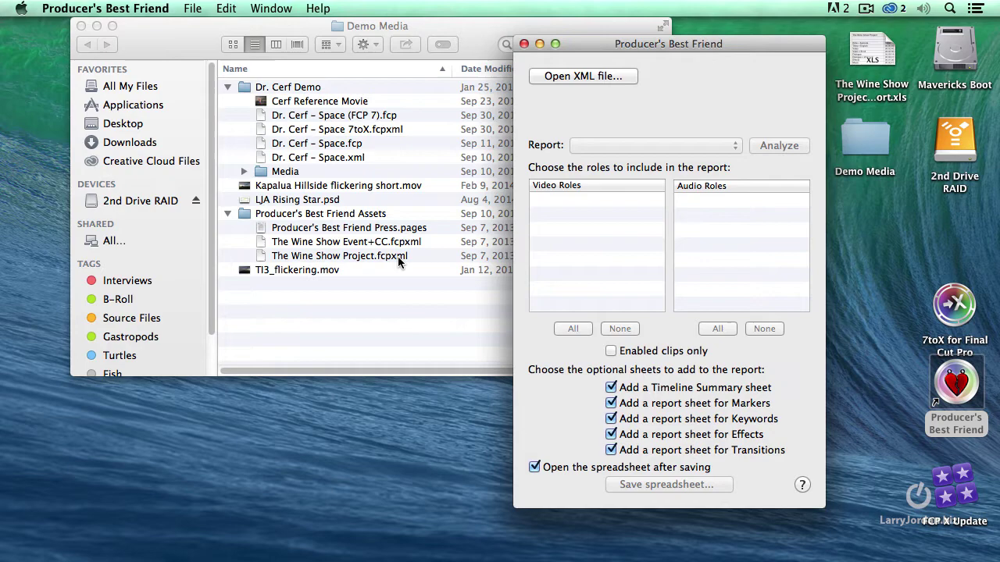
left_click(557, 77)
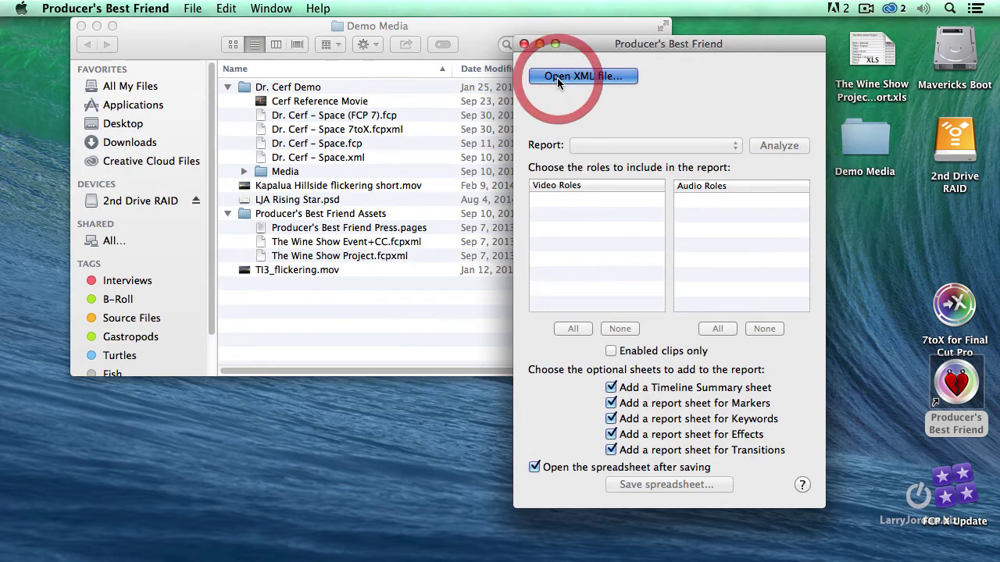
left_click(461, 168)
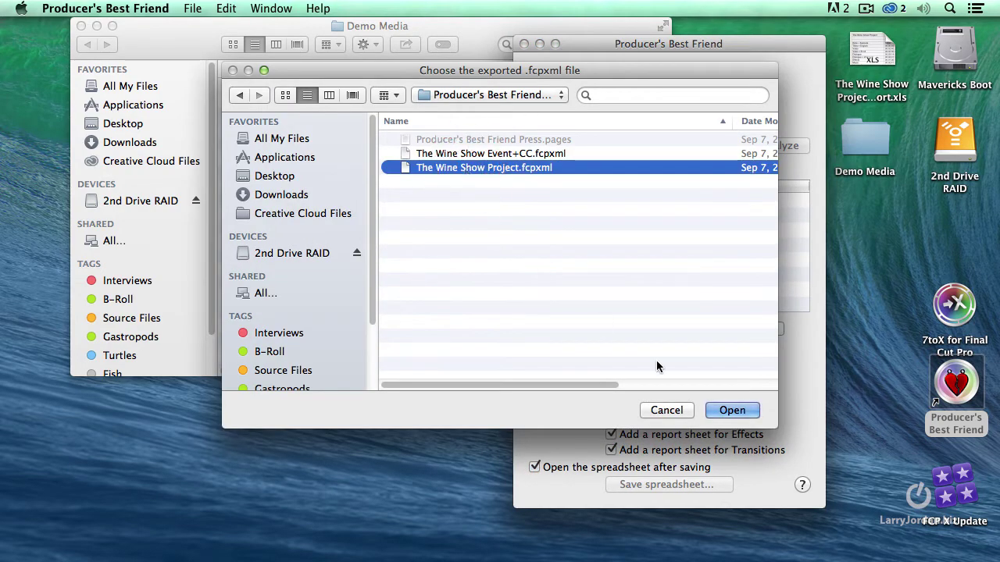
left_click(733, 410)
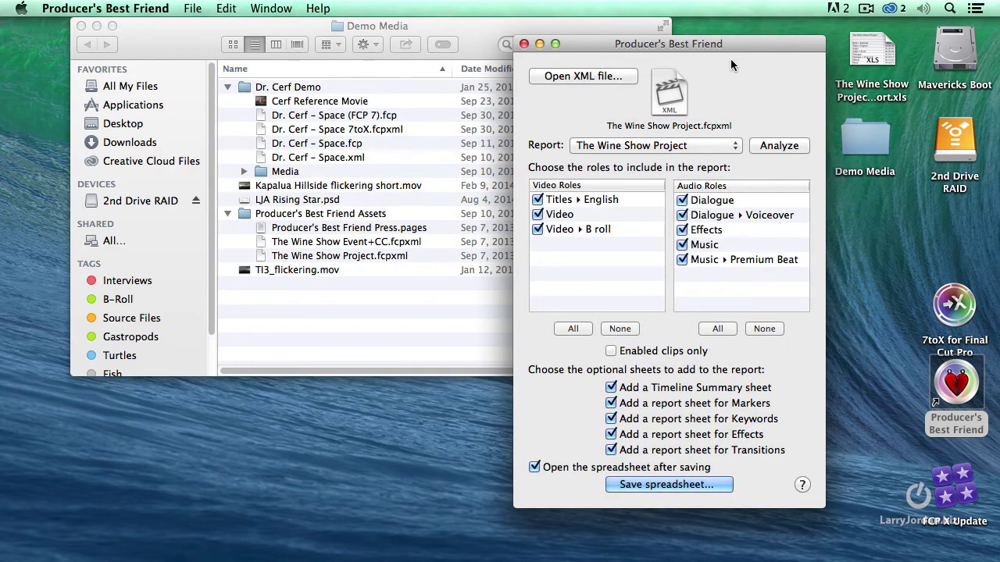
left_click_drag(740, 45, 624, 41)
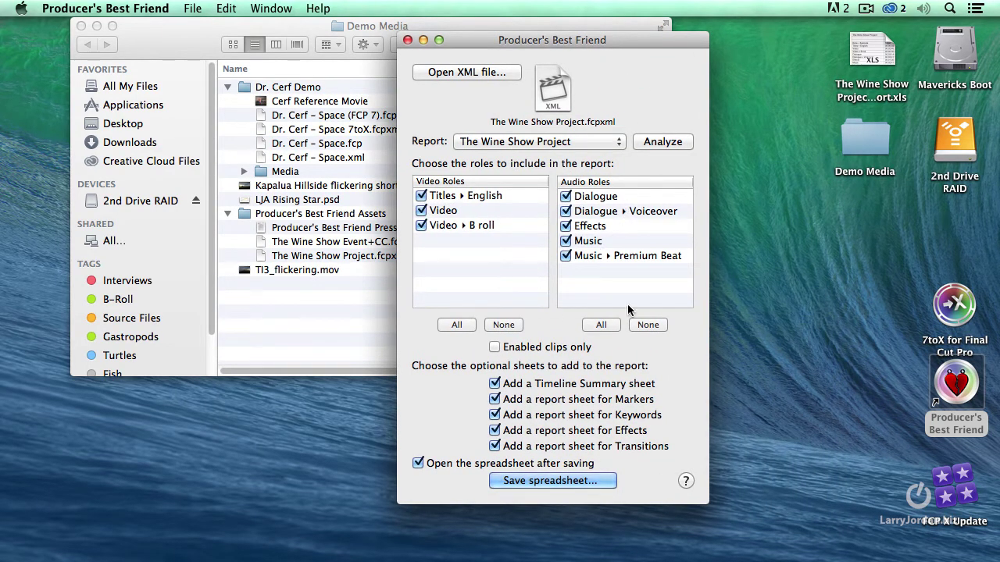
- Save The Wine Show Project Report.xls to the Desktop, replacing the existing file
left_click(560, 480)
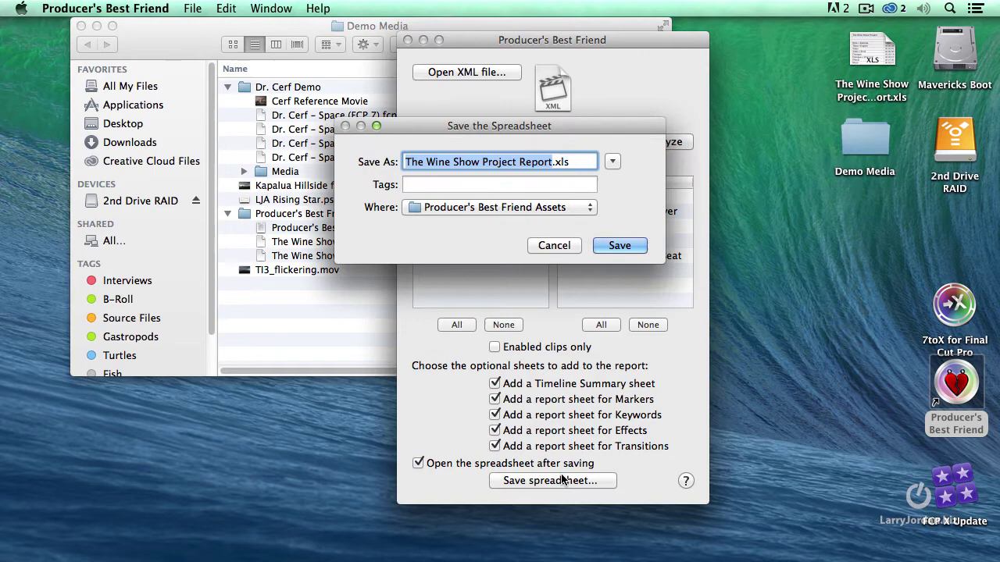
key("super+shift+d")
left_click(619, 246)
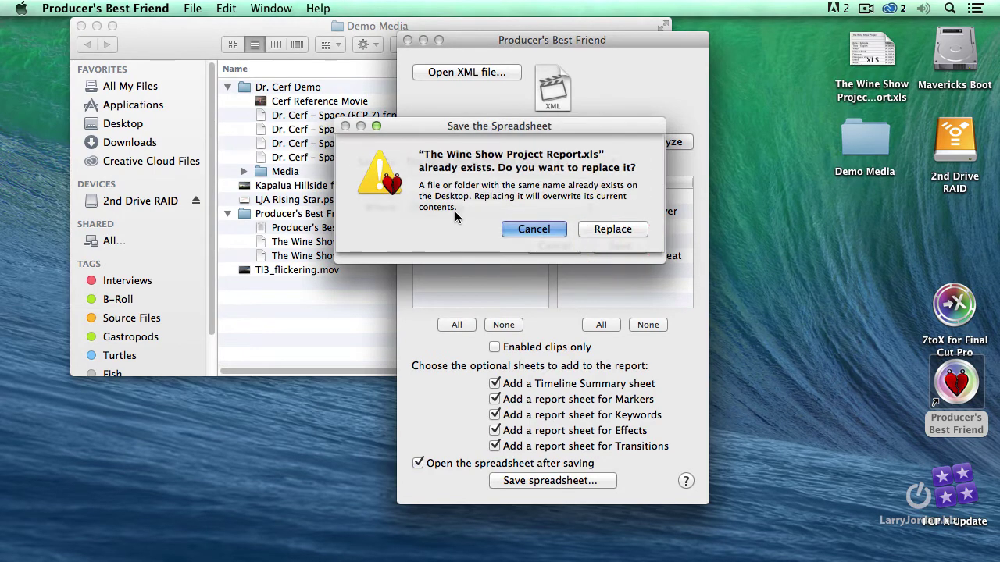
left_click(612, 229)
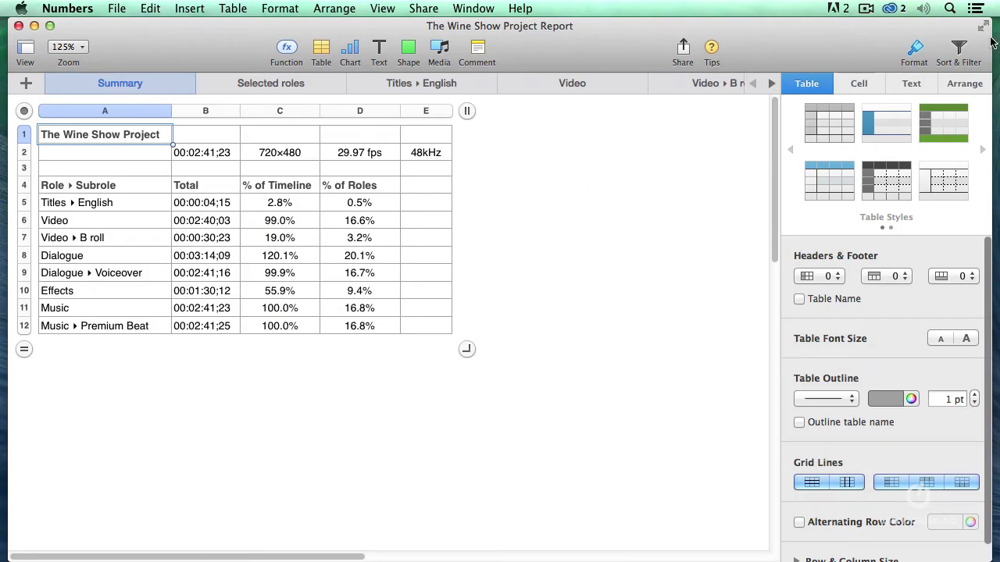
- Hide the Format sidebar and scroll through the Selected roles sheet's clip table
left_click(914, 50)
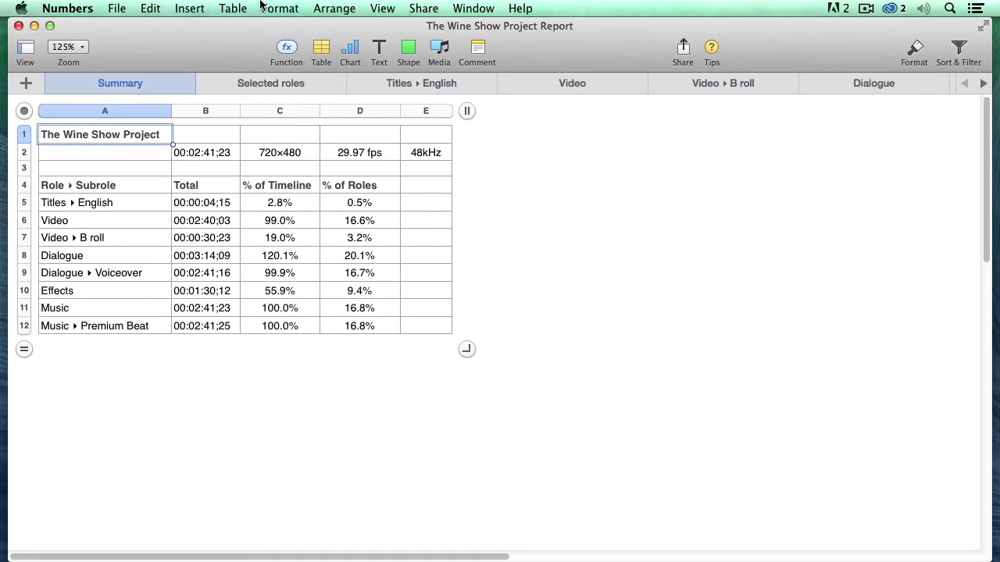
left_click(292, 82)
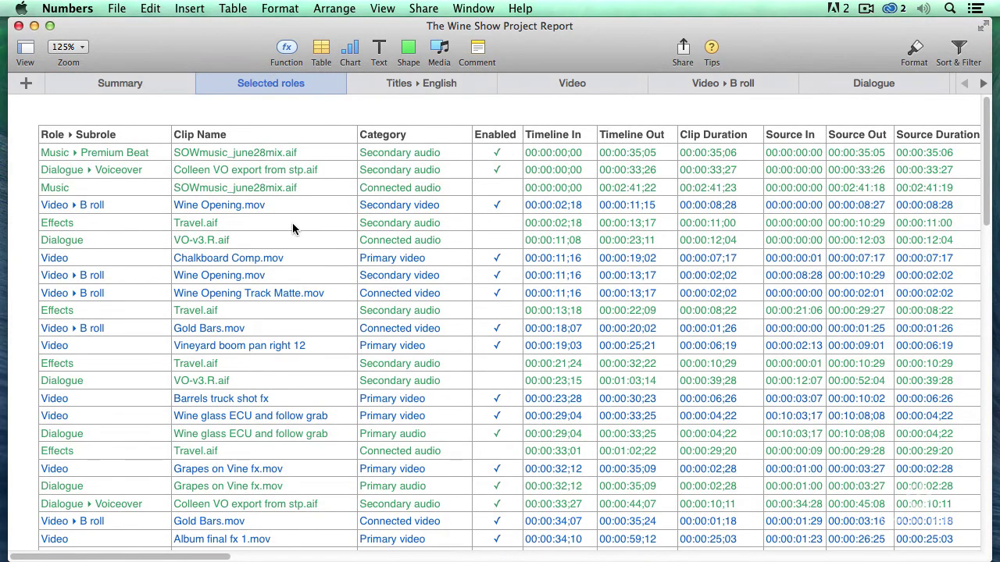
scroll(292, 228, "down", 2)
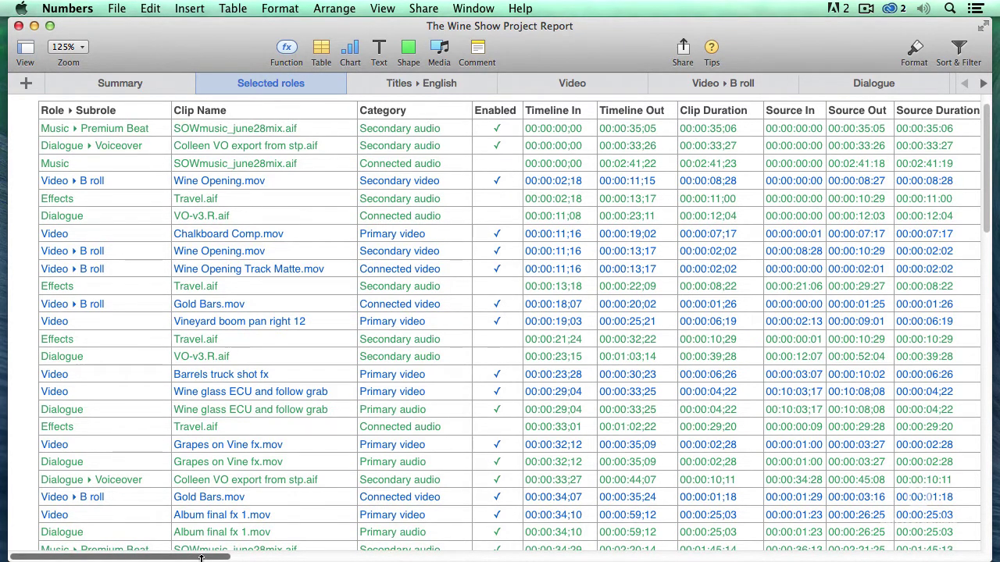
left_click_drag(201, 558, 373, 556)
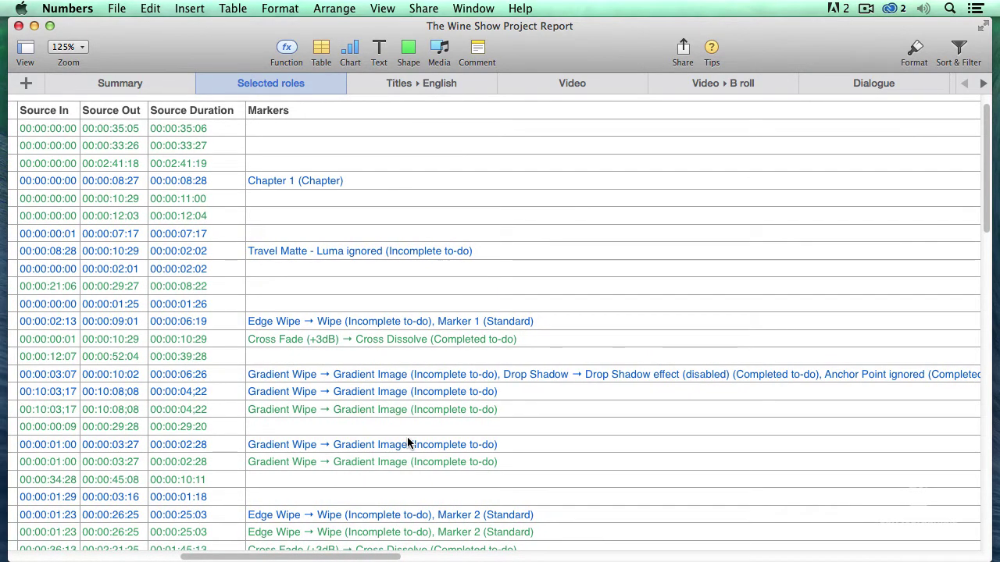
left_click_drag(325, 557, 113, 556)
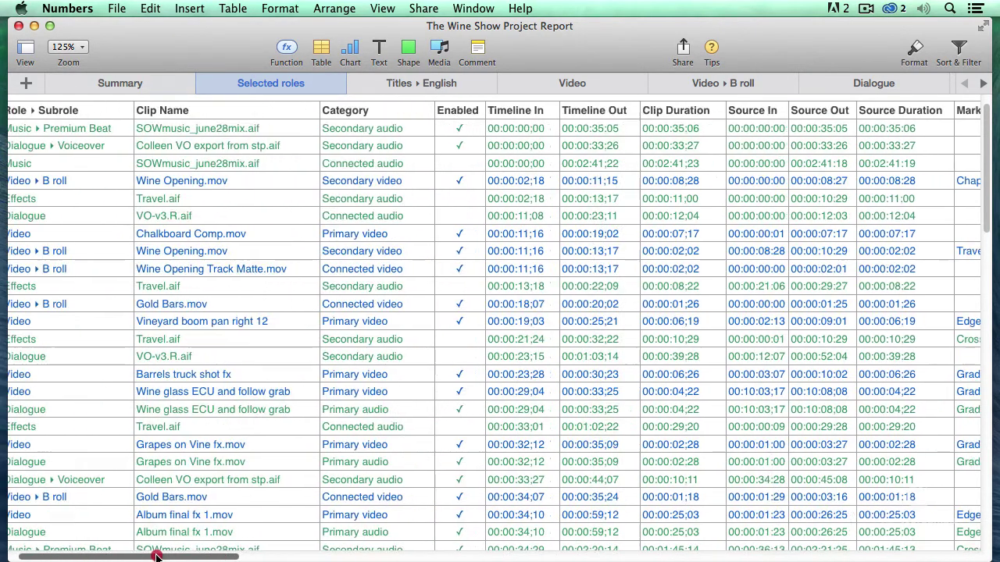
- View the Titles ▸ English sheet, then the Video sheet totalling 00:02:40;03
left_click(450, 86)
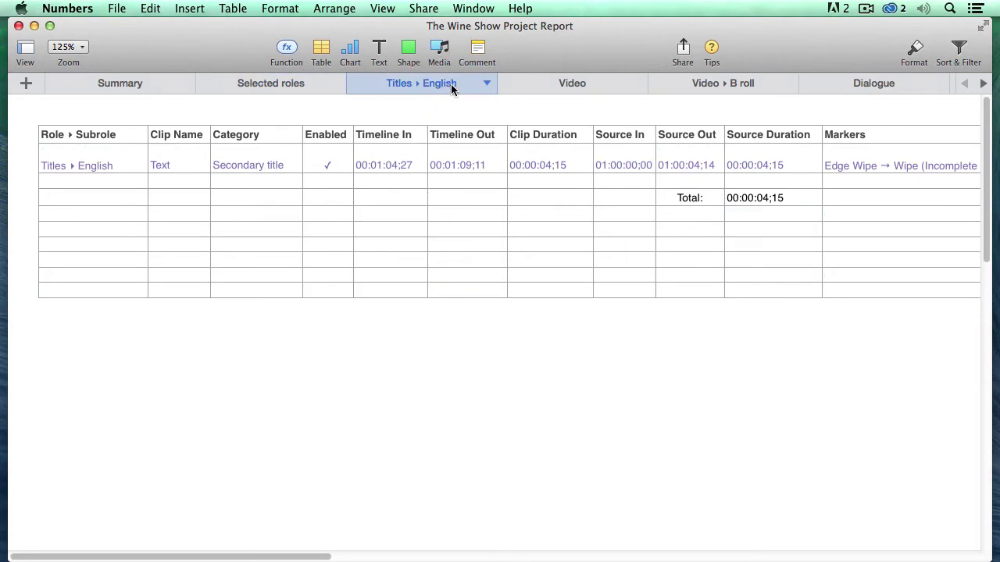
left_click(559, 82)
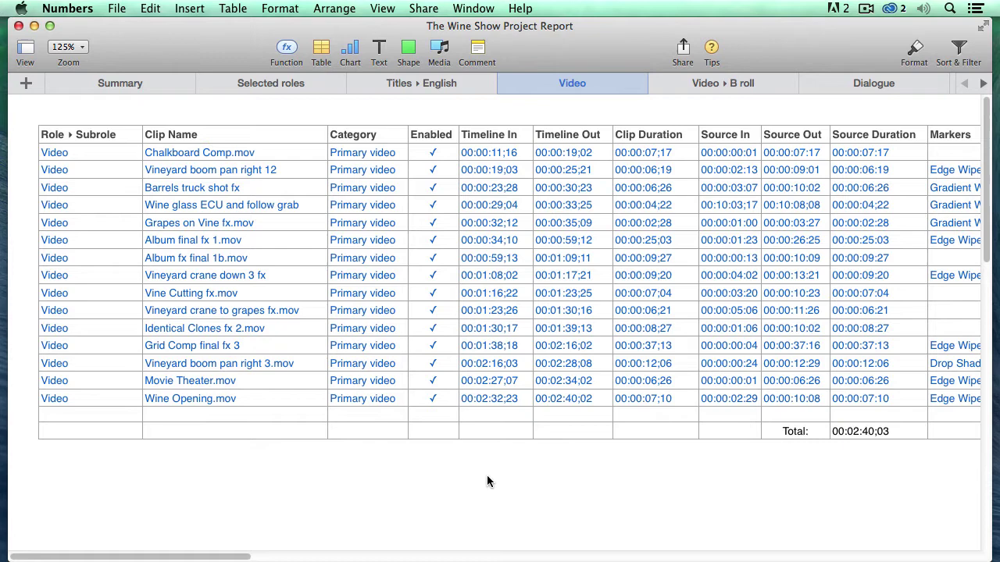
- Browse the Video ▸ B roll, Dialogue, Dialogue ▸ Voiceover and Effects sheets
left_click(741, 86)
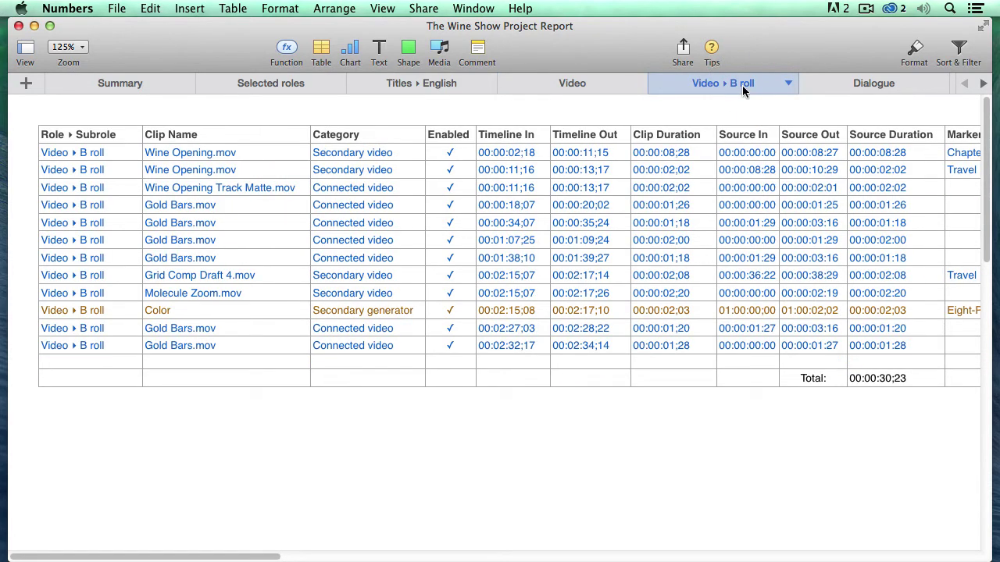
left_click(983, 84)
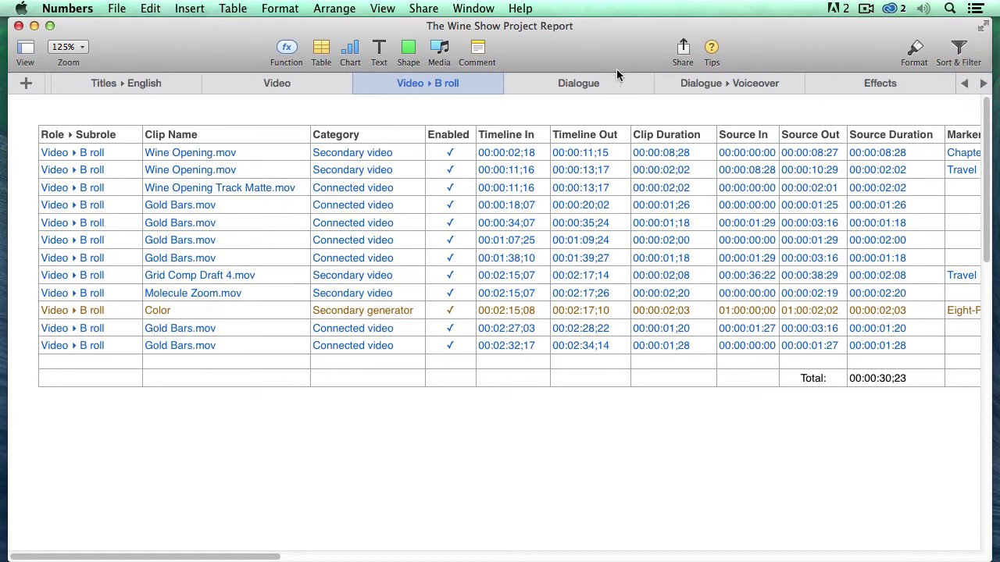
left_click(590, 82)
left_click(730, 86)
left_click(847, 84)
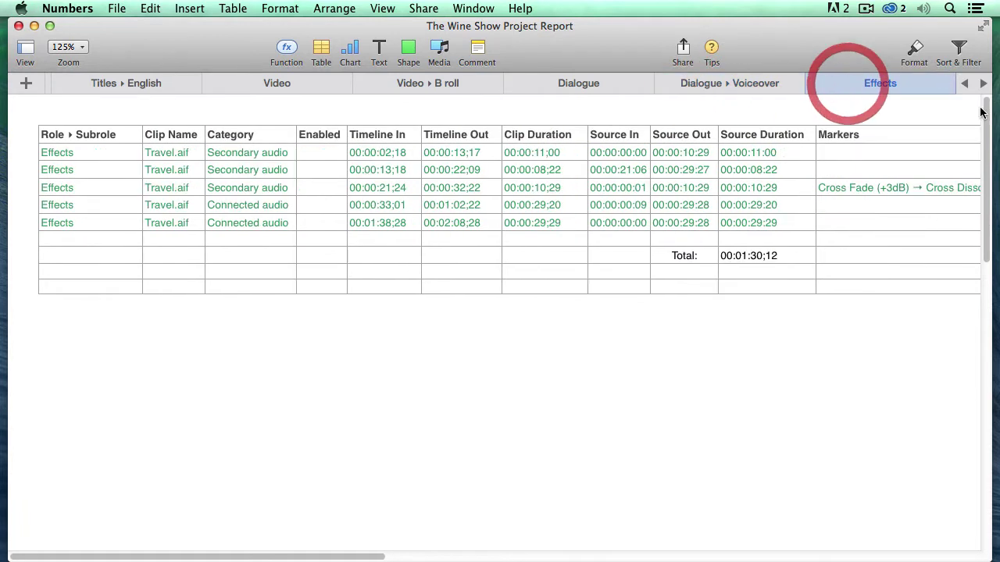
left_click(983, 84)
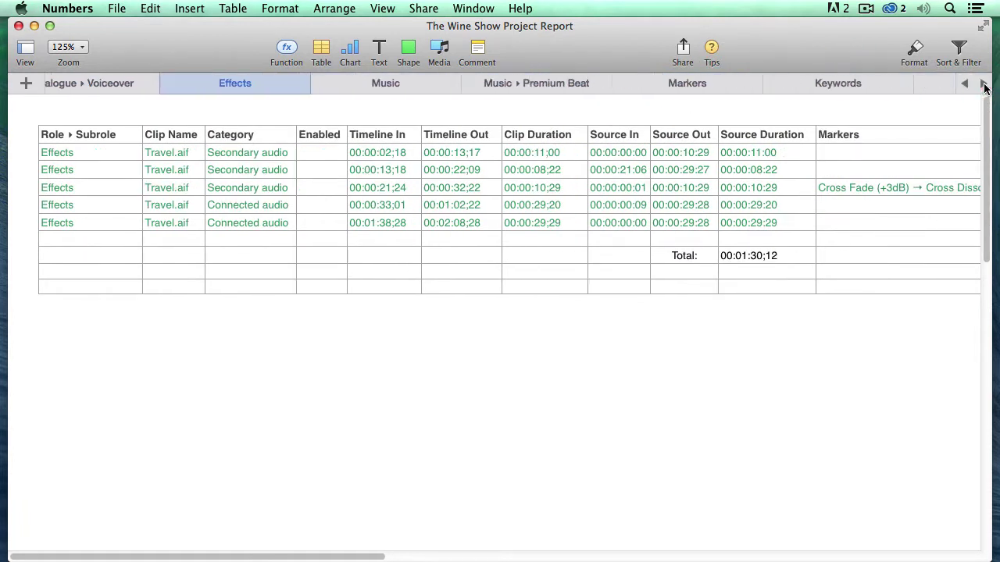
left_click(984, 84)
- Browse the Music, Music ▸ Premium Beat, Markers and Video Effects sheets, settling on Keywords
left_click(289, 85)
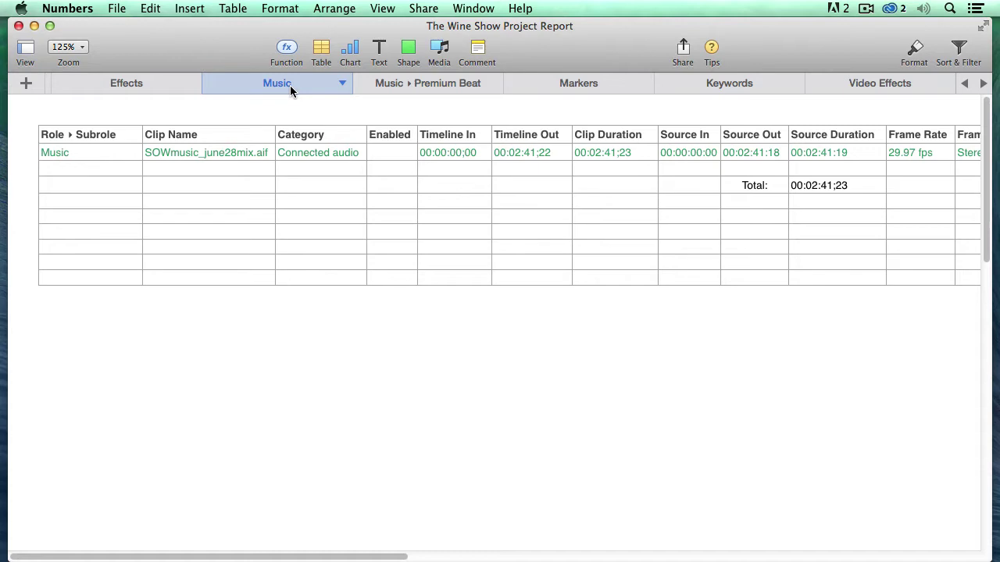
left_click(450, 83)
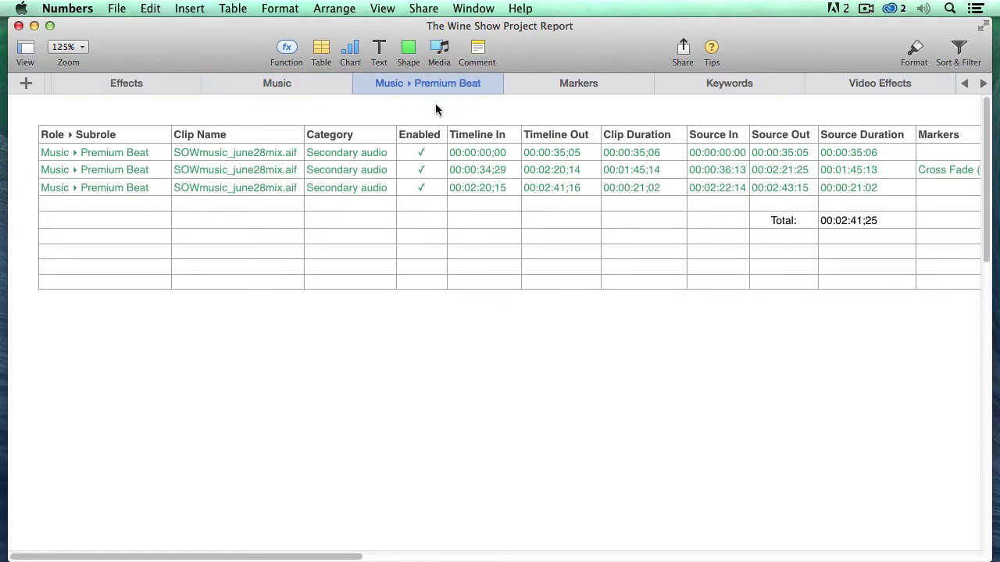
left_click(582, 83)
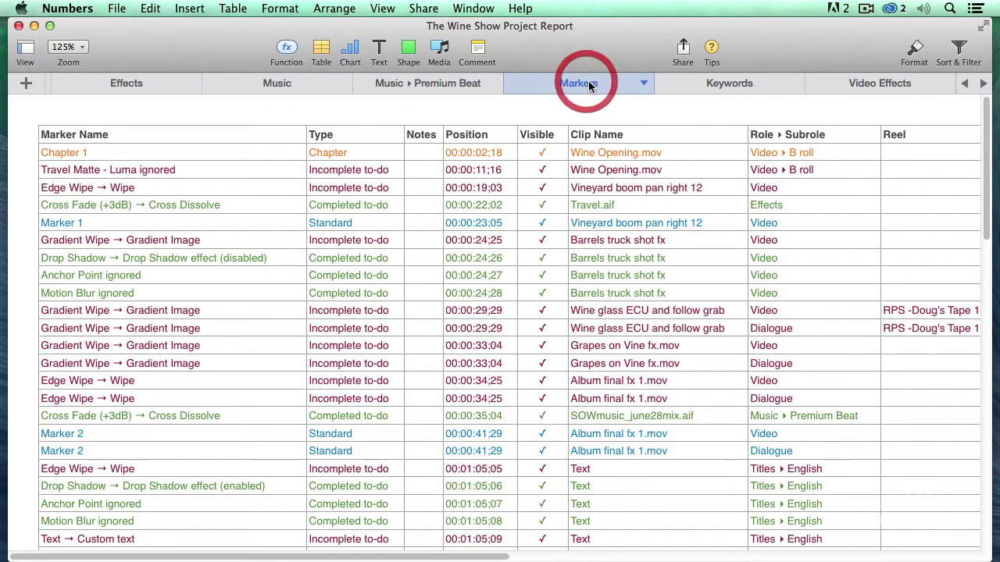
left_click(747, 81)
left_click(878, 83)
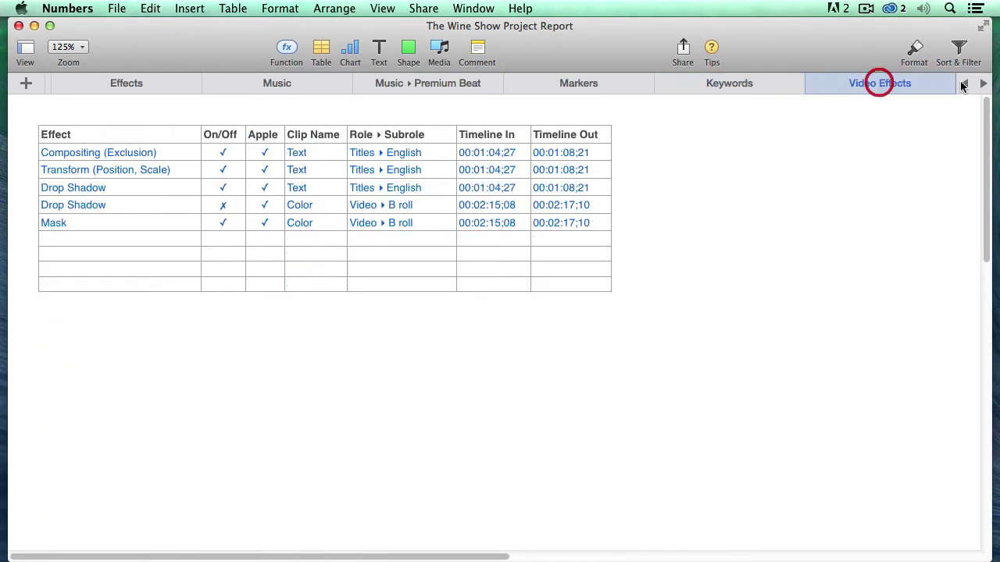
left_click(983, 83)
left_click(984, 83)
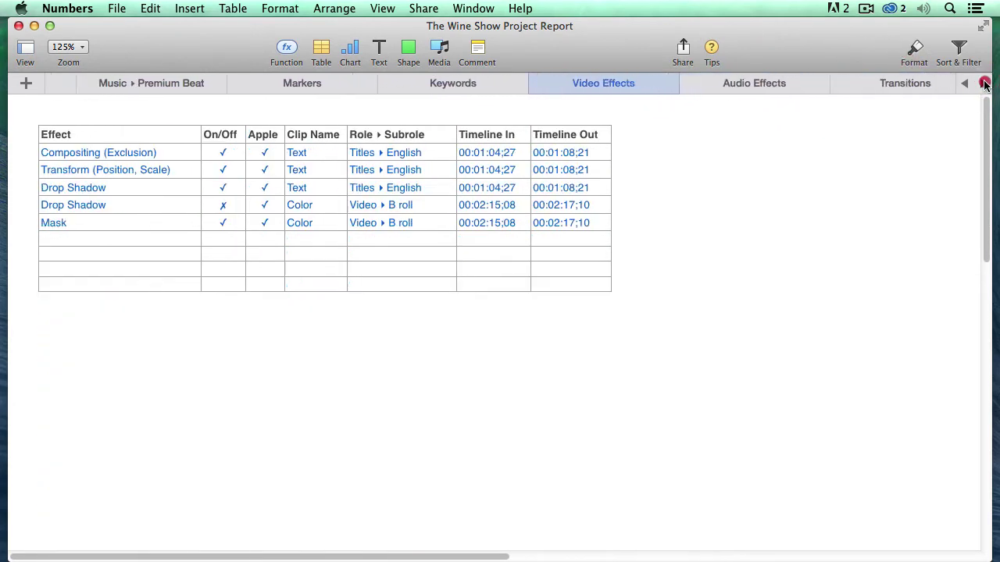
left_click(984, 83)
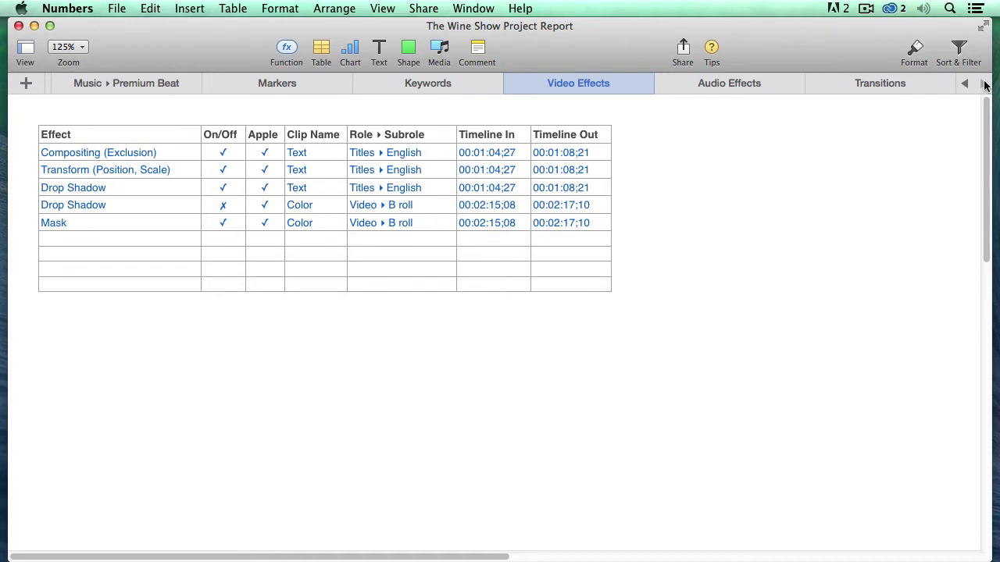
left_click(441, 82)
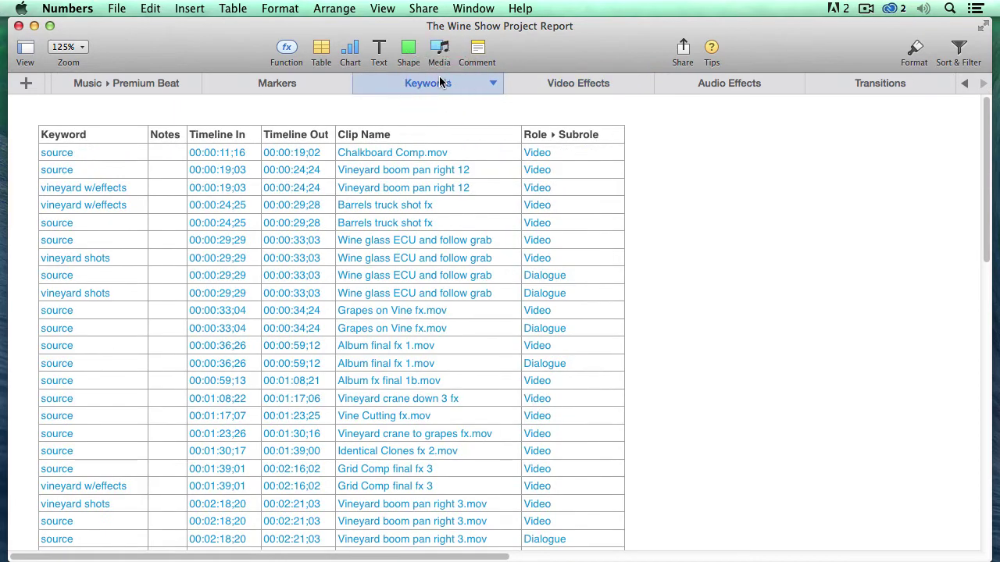